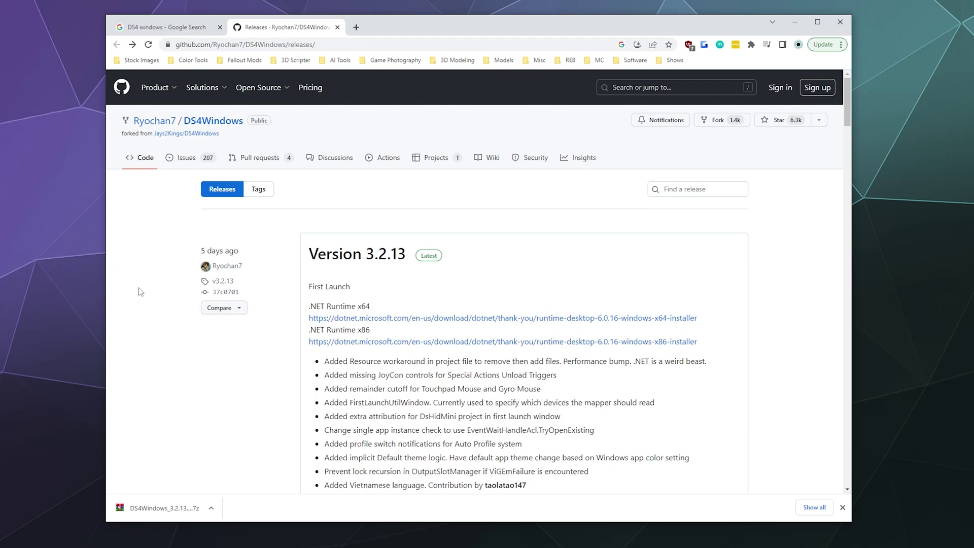
- Switch back to the 'DS4 windows - Google Search' tab in Chrome
click(142, 29)
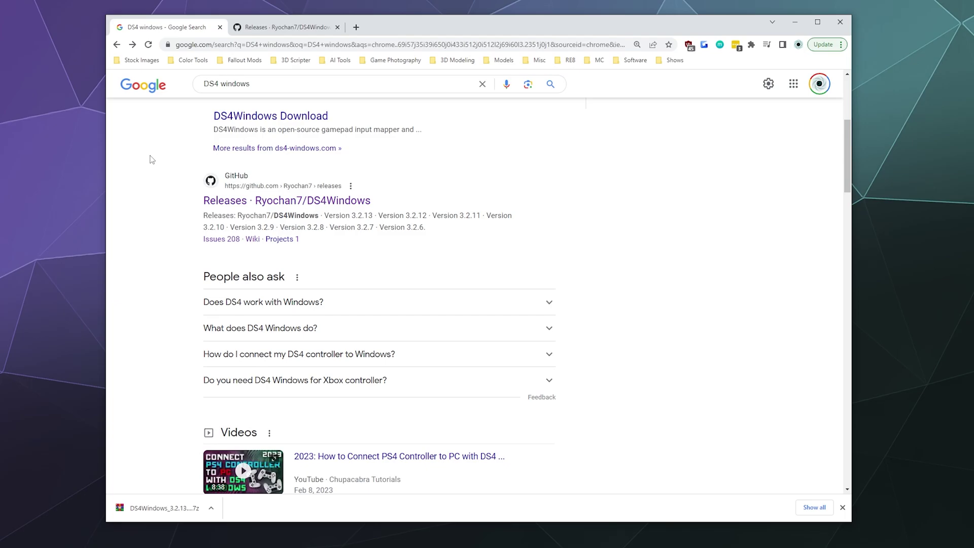
- Look over the Google results, then switch to the 'Releases · Ryochan7/DS4Windows' tab
scroll(152, 169, up, 5)
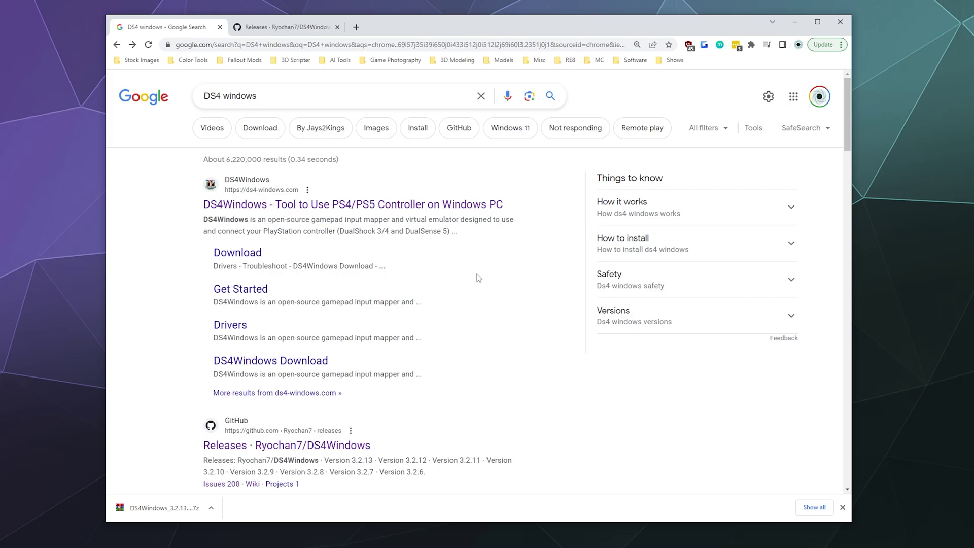
scroll(557, 280, down, 5)
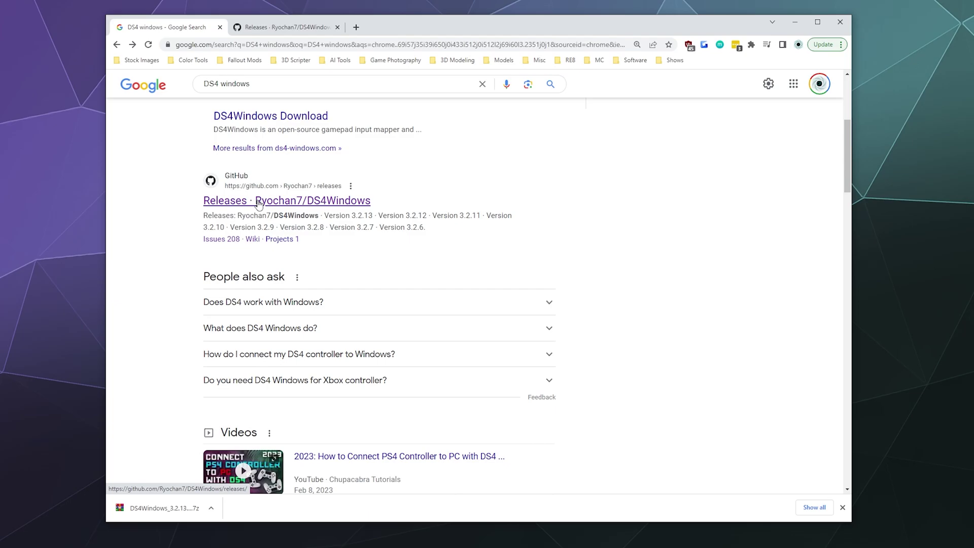
click(278, 26)
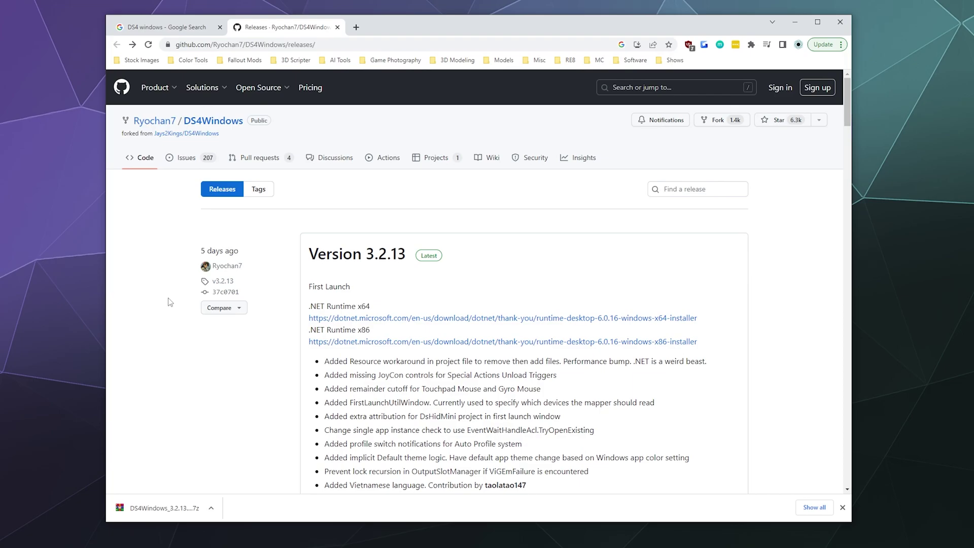
scroll(172, 305, down, 3)
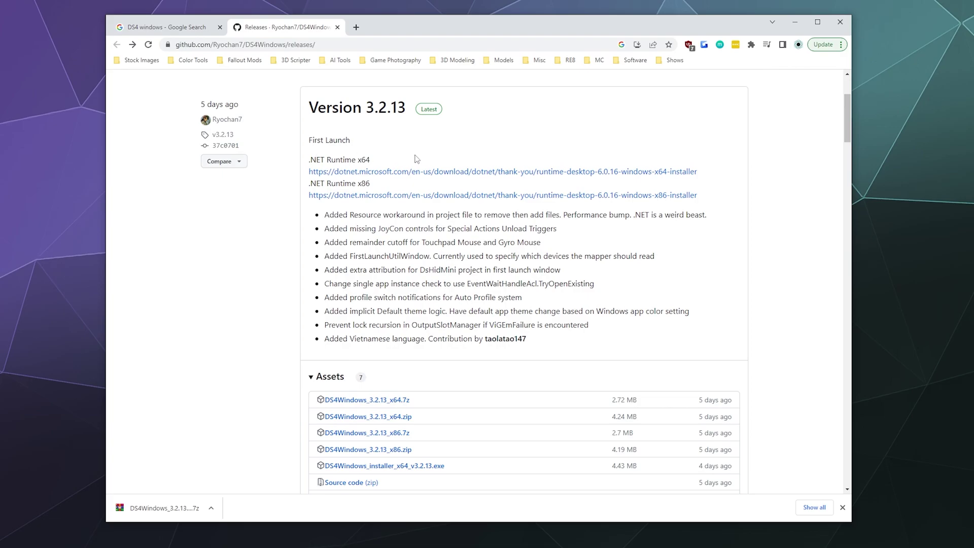
drag(311, 156, 390, 158)
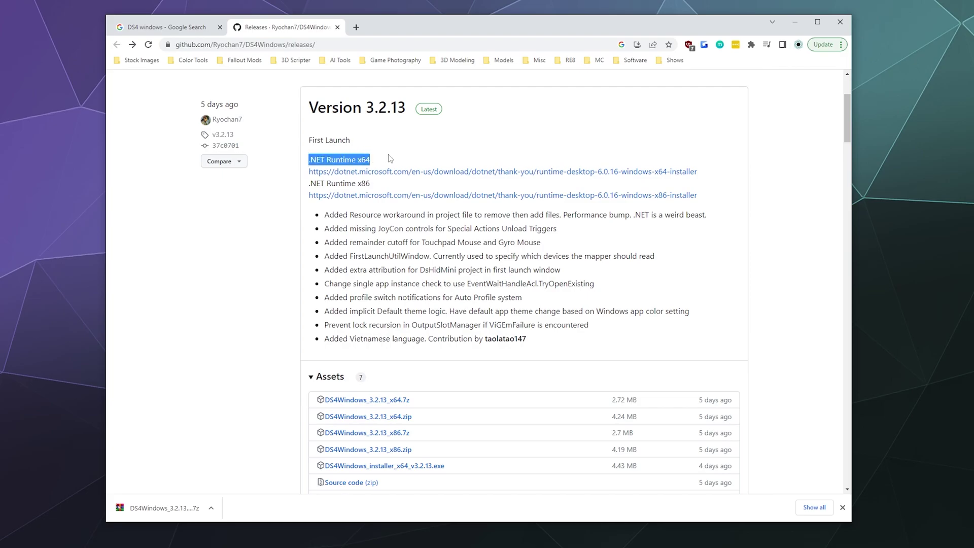
click(391, 158)
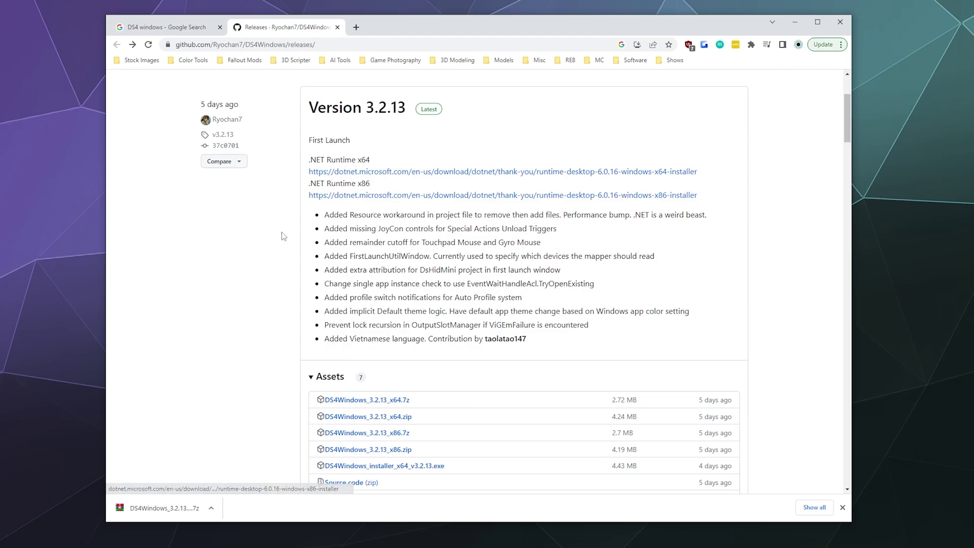
scroll(279, 234, down, 2)
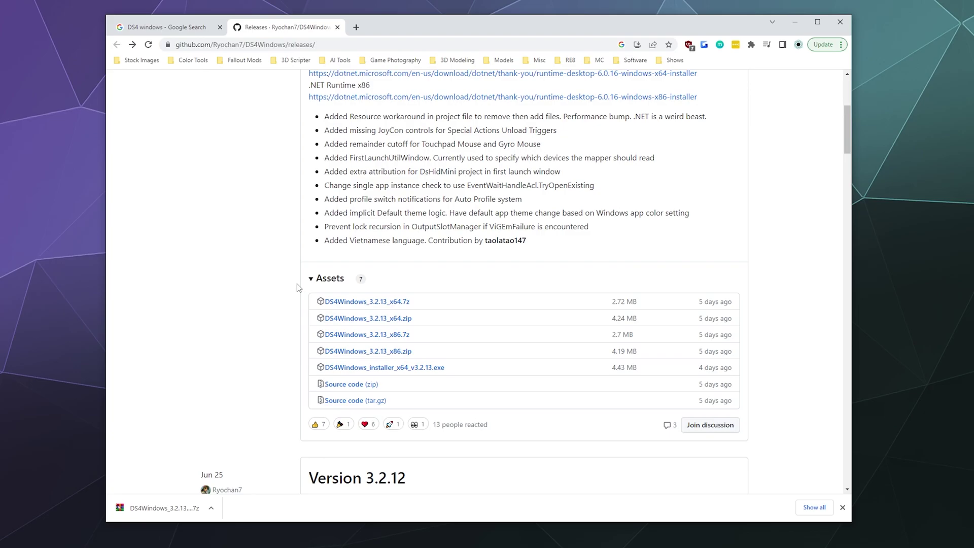
- Save the .NET 6.0.16 Desktop Runtime x64 installer into the DS4 Windows Temp folder
scroll(374, 322, up, 5)
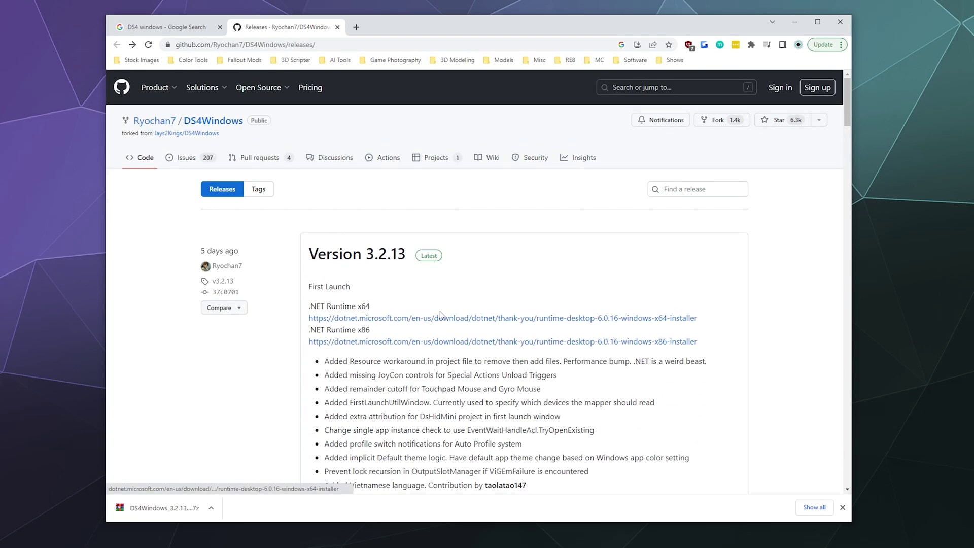
click(375, 320)
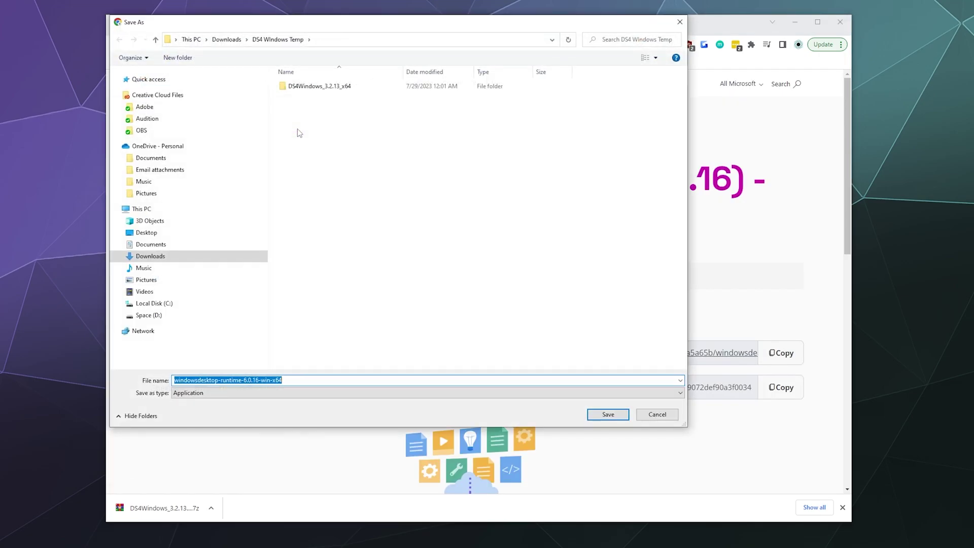
click(608, 415)
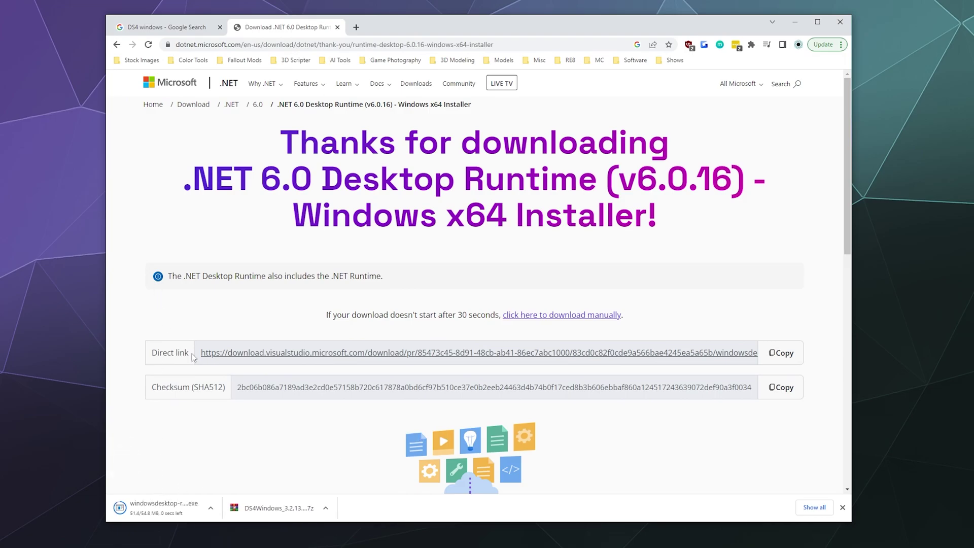
click(325, 508)
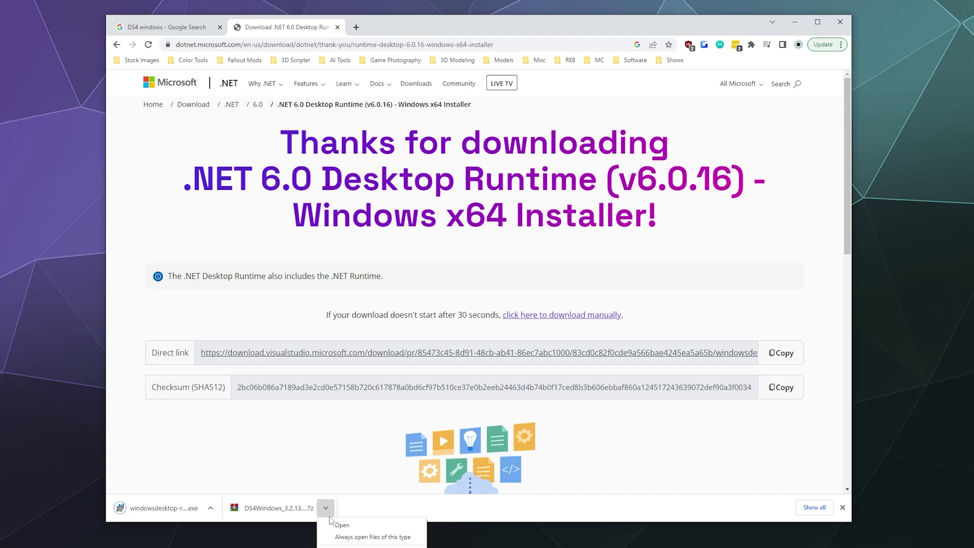
- In DS4 Windows Temp, delete the old DS4Windows_3.2.13_x64 folder and the runtime installer
click(356, 545)
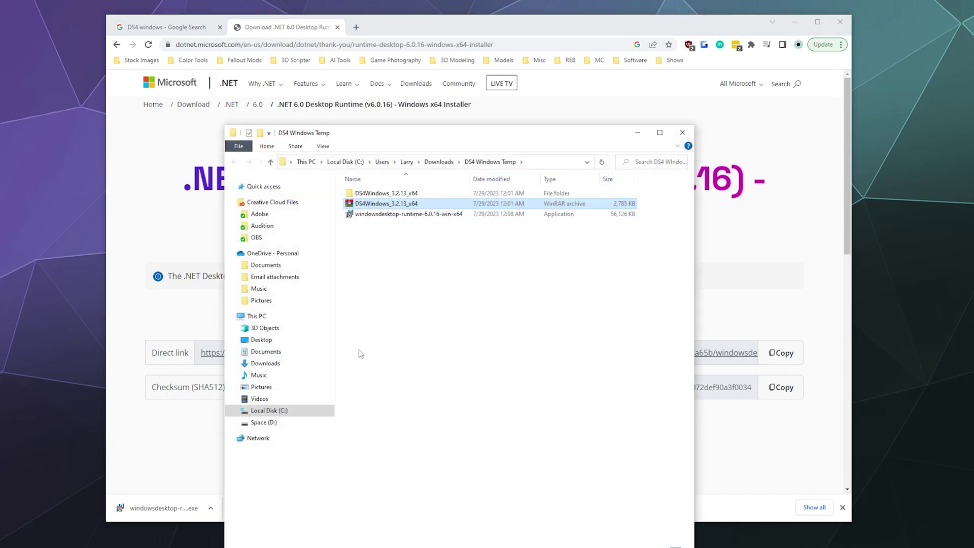
click(392, 195)
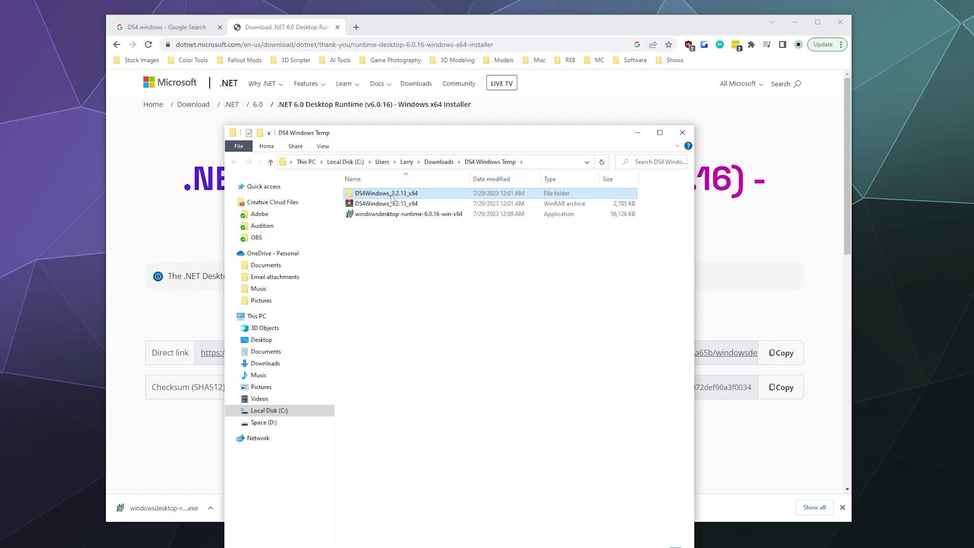
right_click(393, 215)
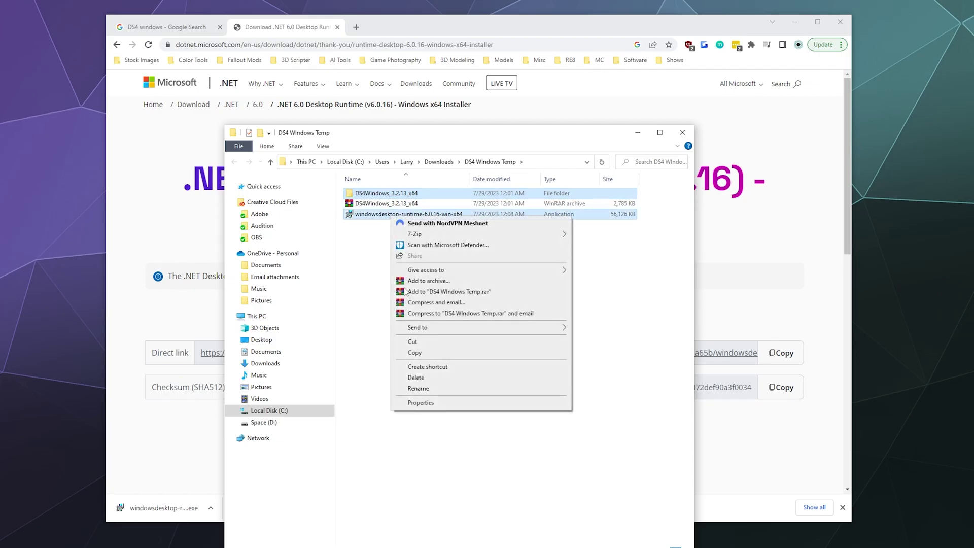
click(415, 377)
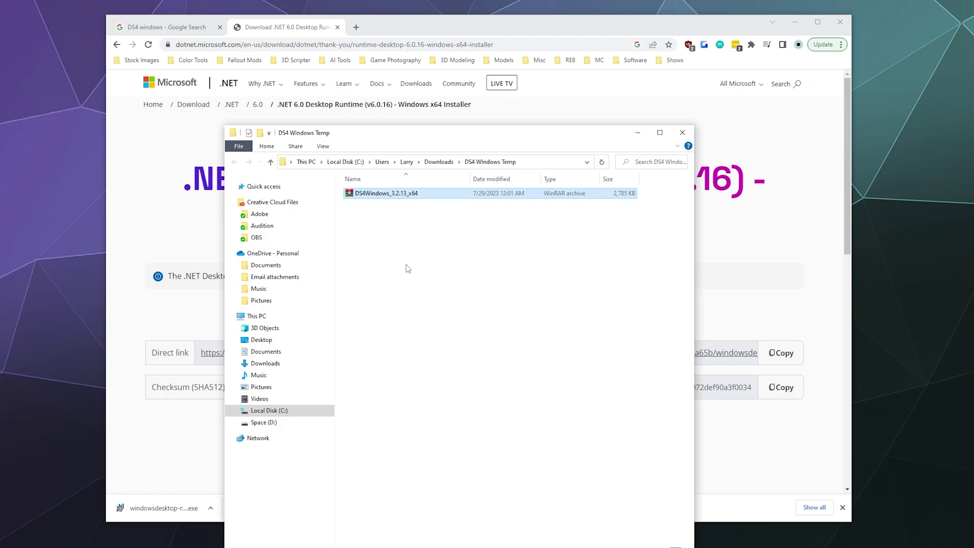
- Extract the archive with 7-Zip to DS4Windows_3.2.13_x64, open its DS4Windows folder, and minimize Chrome
right_click(359, 196)
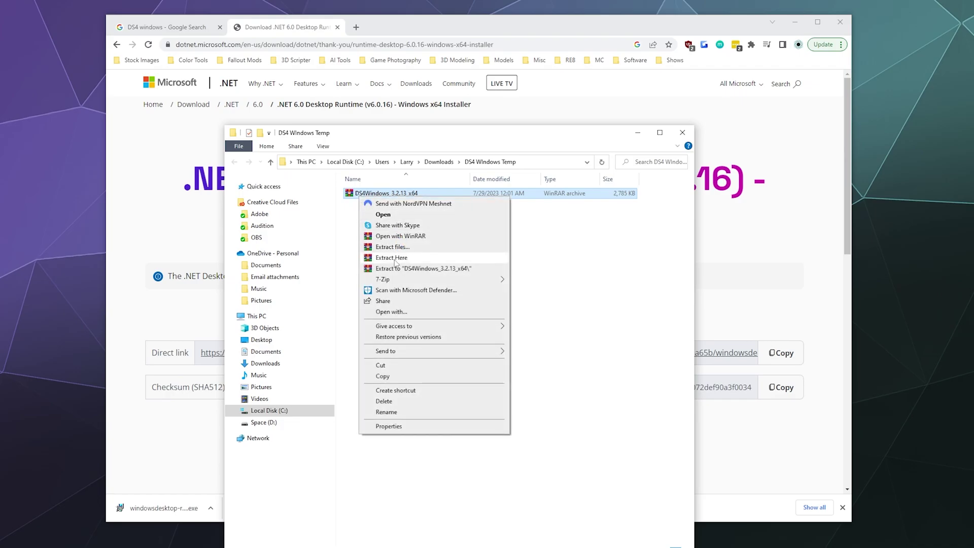
mouse_move(396, 282)
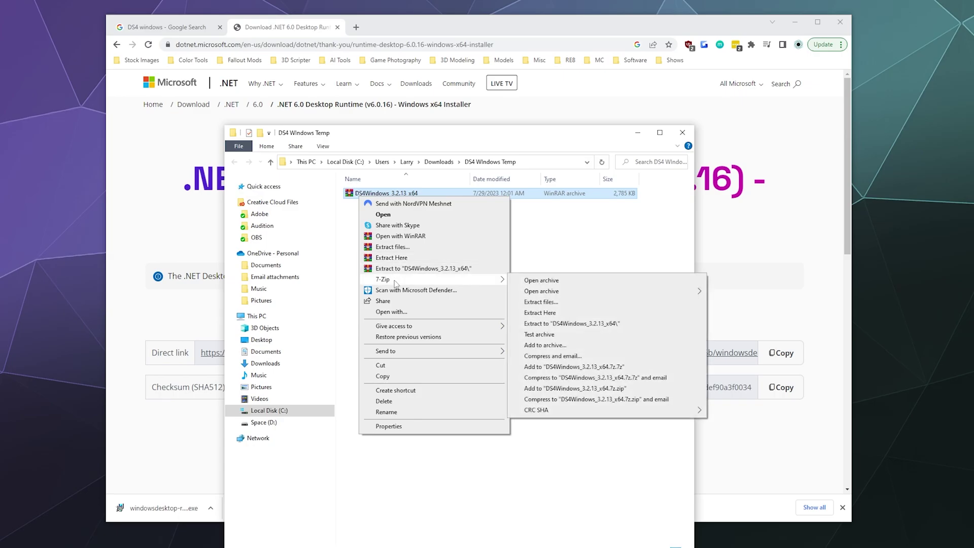
click(572, 325)
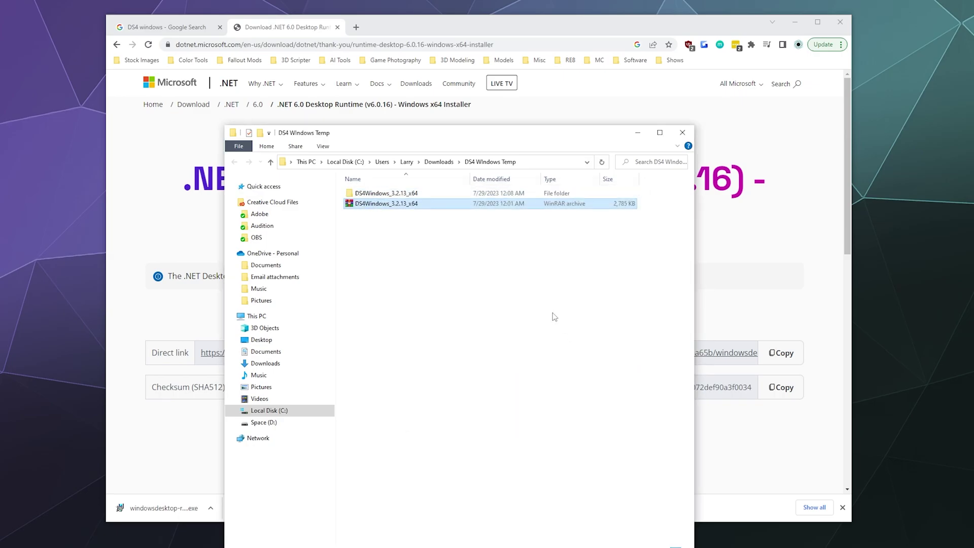
double_click(384, 193)
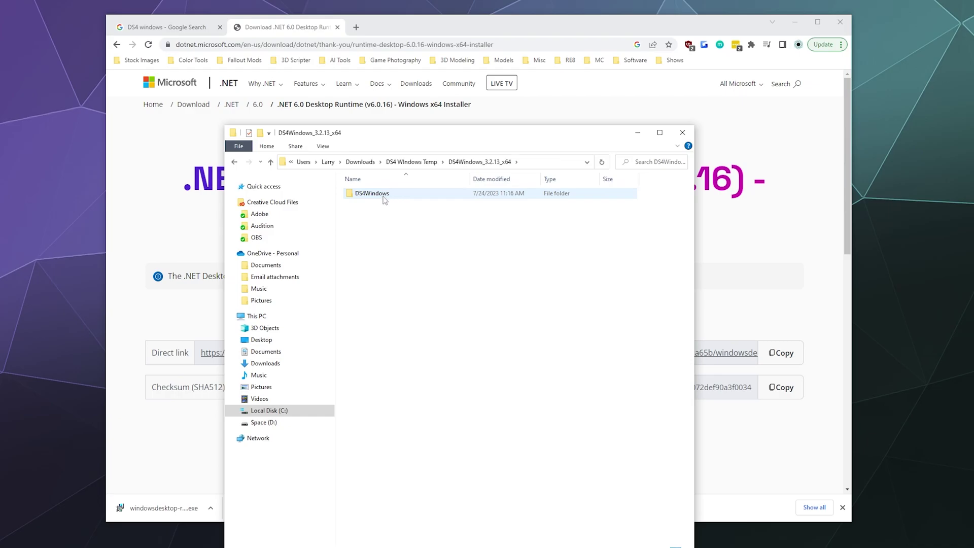
double_click(384, 198)
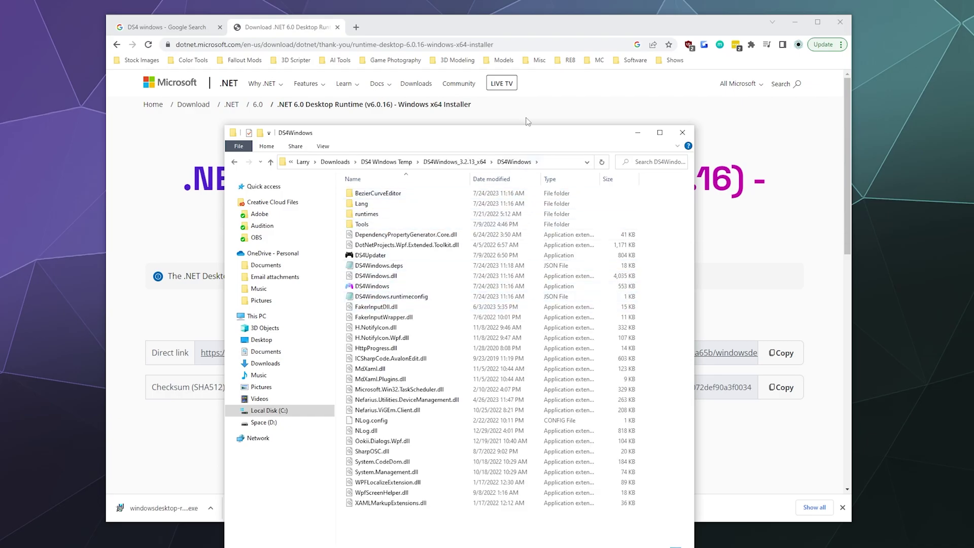
drag(527, 134, 530, 81)
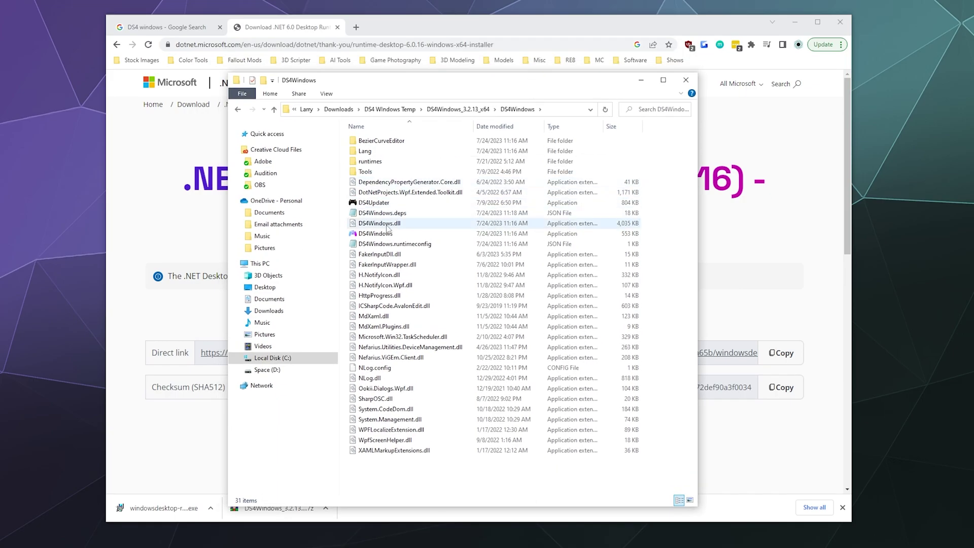
click(795, 22)
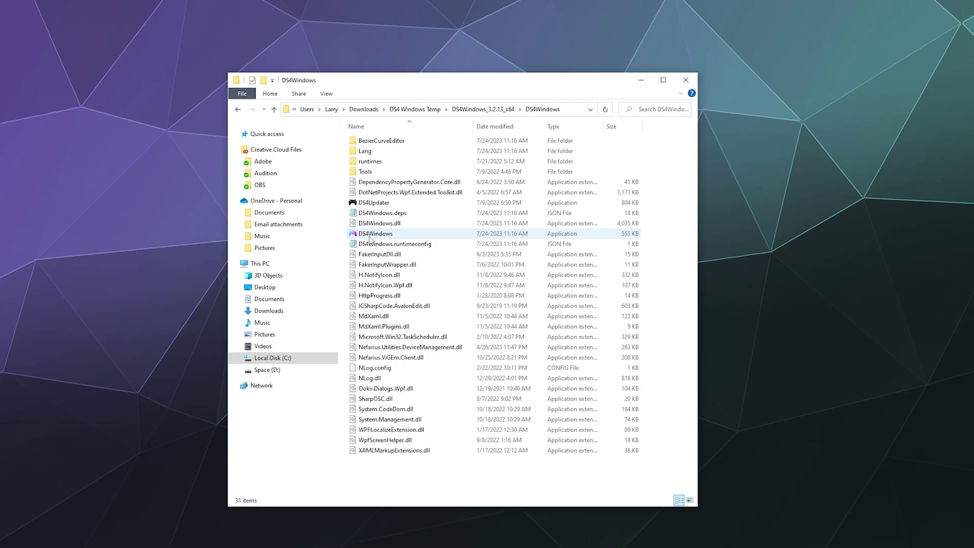
- Run the DS4Windows application from the DS4Windows_3.2.13_x64\DS4Windows folder
double_click(370, 234)
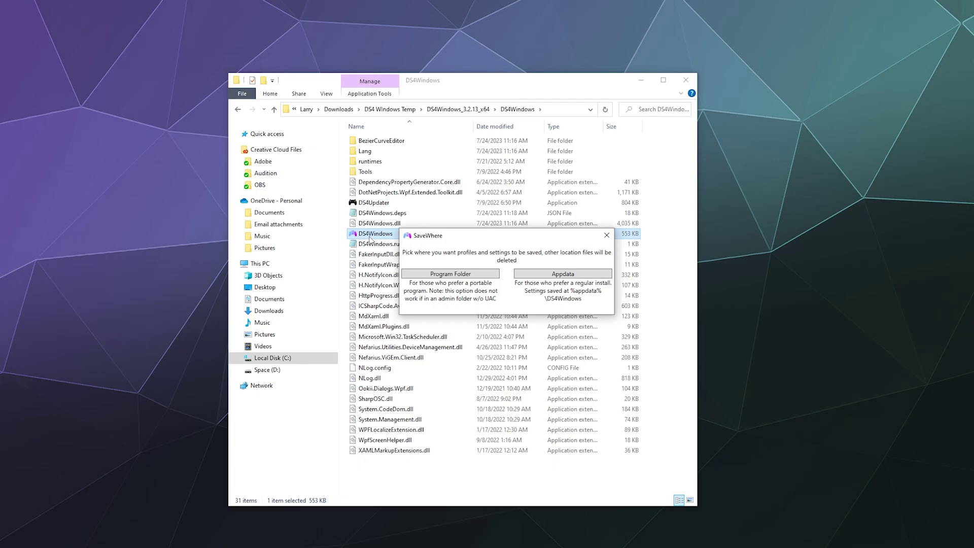
- Store settings in the Program Folder and enable JoyCon and Switch Pro device support
click(426, 280)
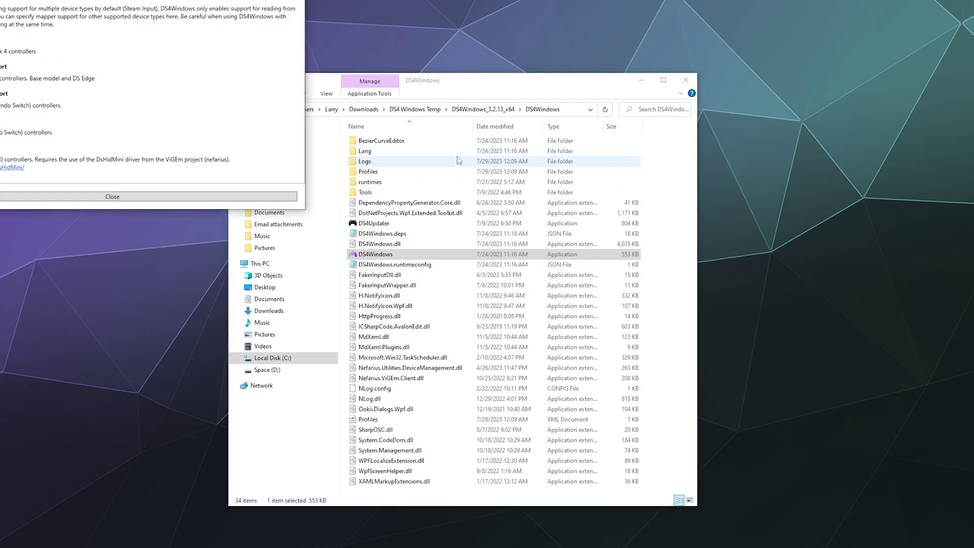
drag(207, 3, 544, 161)
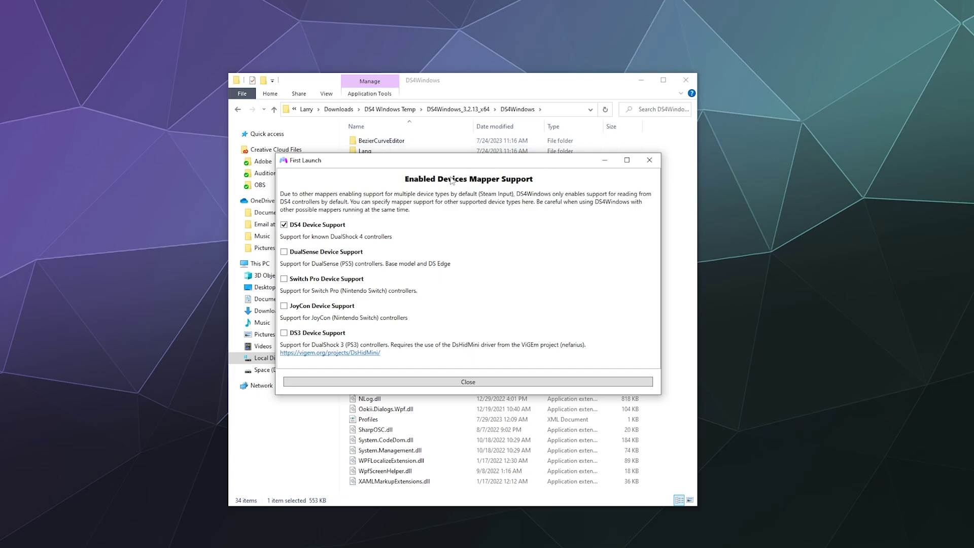
mouse_move(460, 165)
mouse_down()
mouse_move(487, 170)
mouse_move(463, 168)
mouse_up()
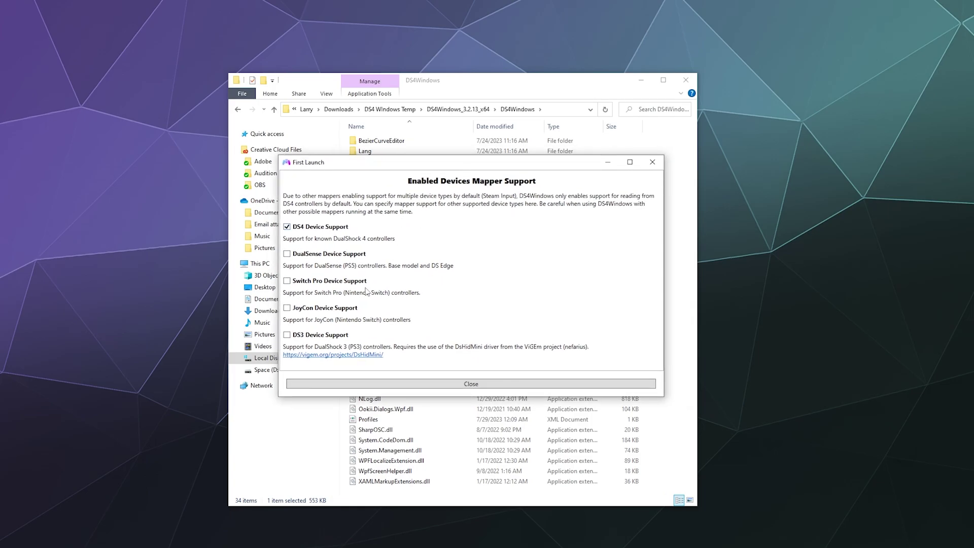
click(287, 309)
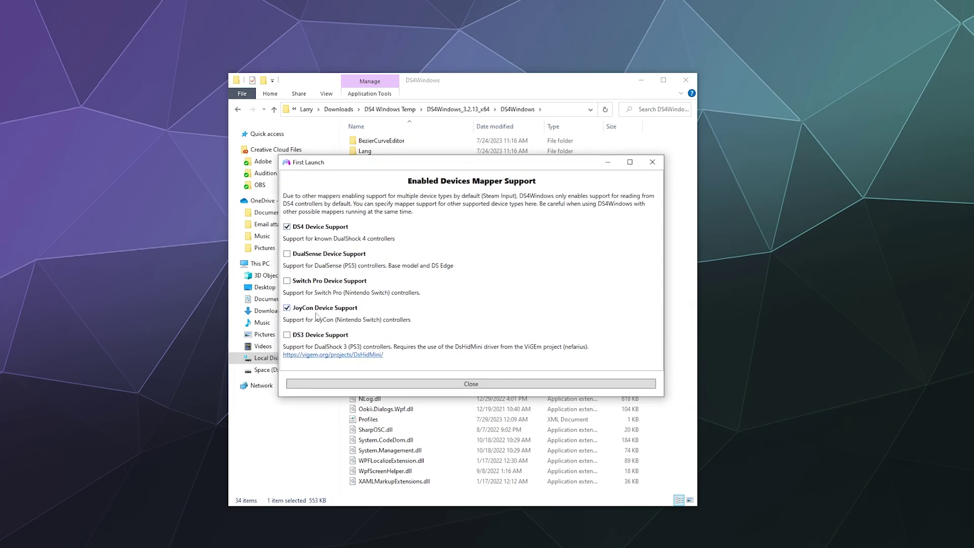
click(294, 283)
- Close the first-launch options, center the DS4Windows window, and go to its Settings page
click(434, 386)
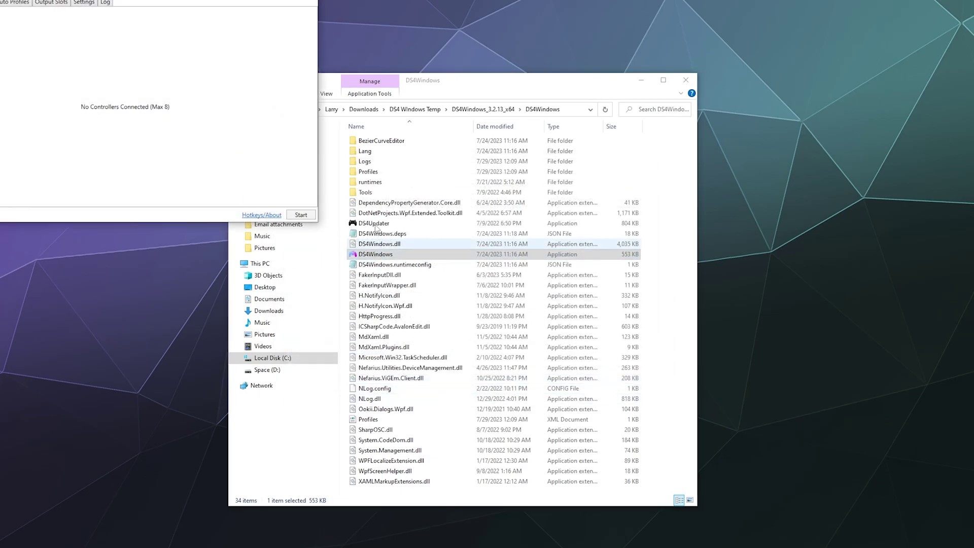
drag(158, 18, 499, 183)
click(641, 80)
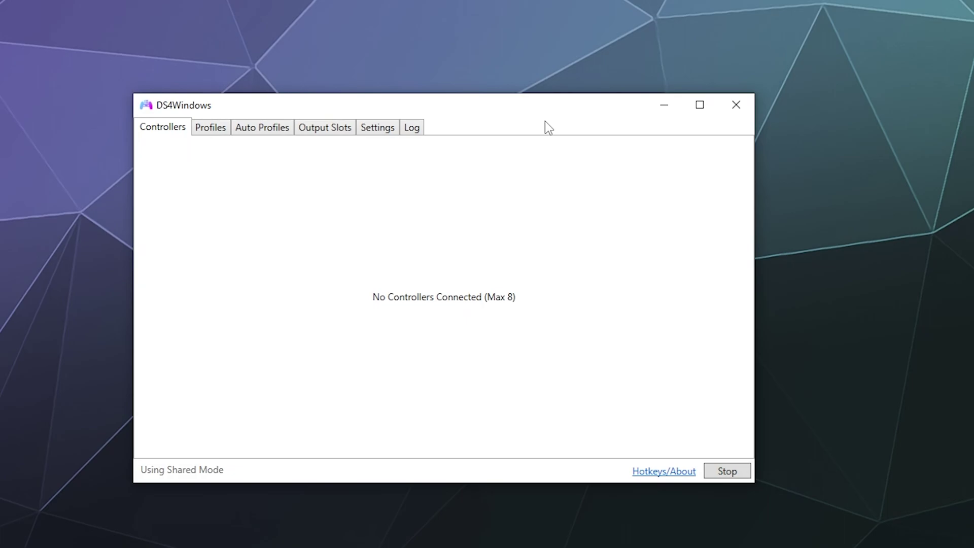
click(380, 130)
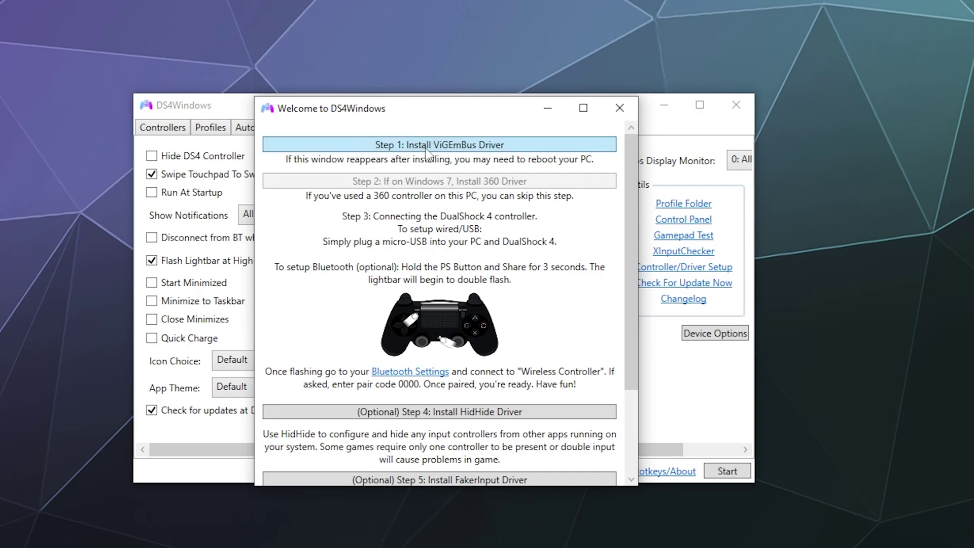
- Start the Step 1 ViGEmBus install, then cancel and close the driver setup wizard
click(380, 149)
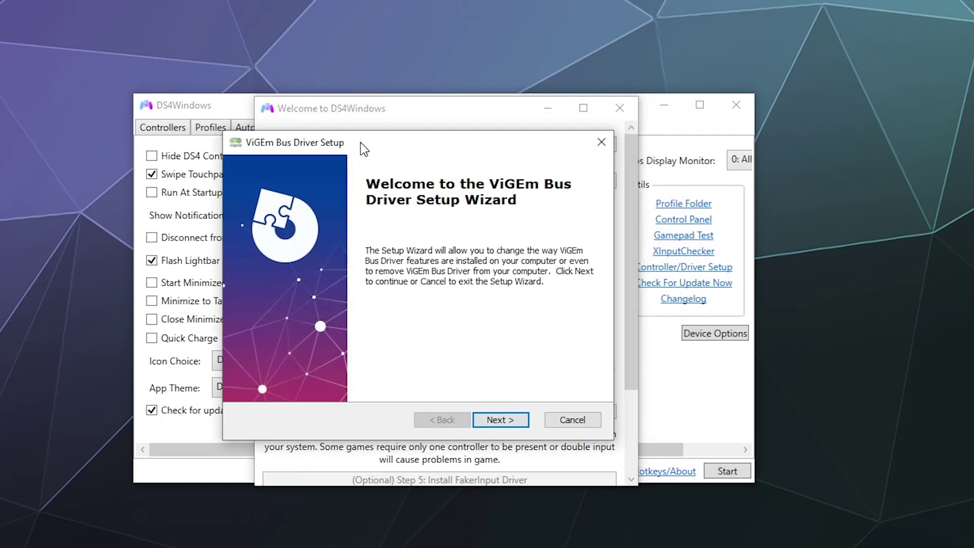
click(571, 385)
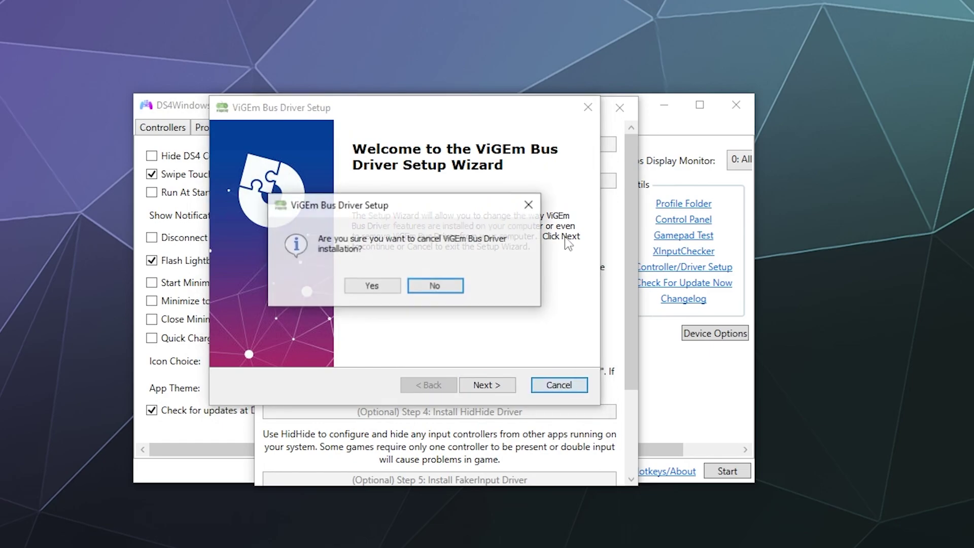
click(372, 286)
click(587, 108)
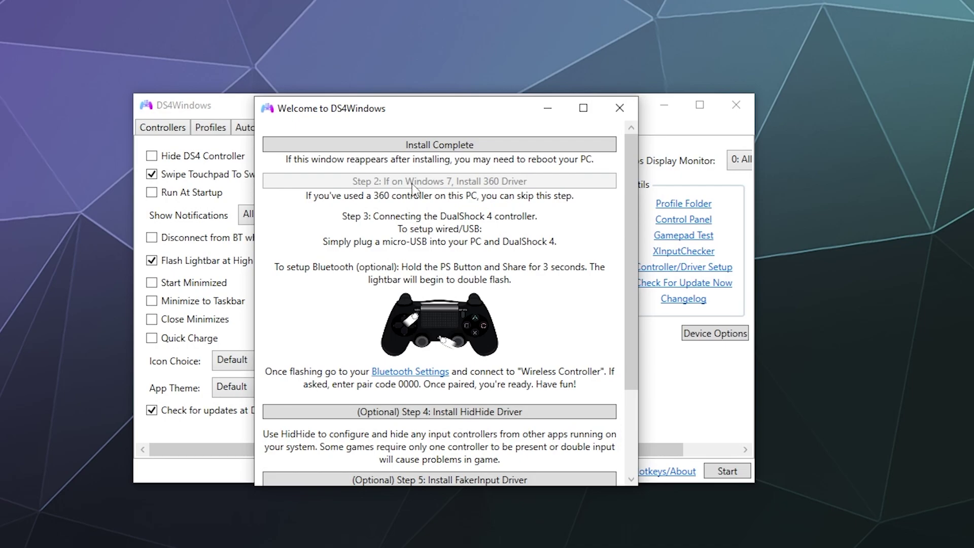
- Scroll through the 'Welcome to DS4Windows' guide, then close it
scroll(391, 294, down, 5)
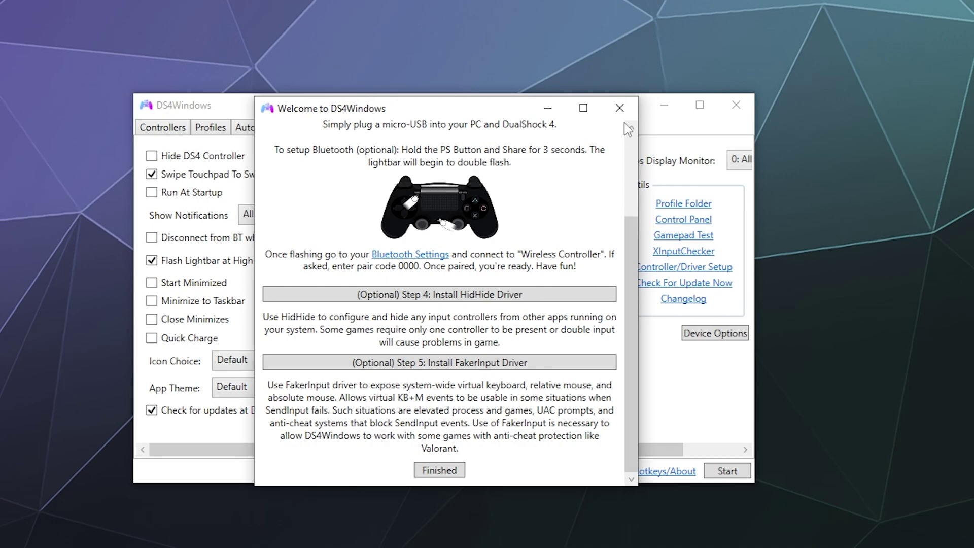
click(619, 108)
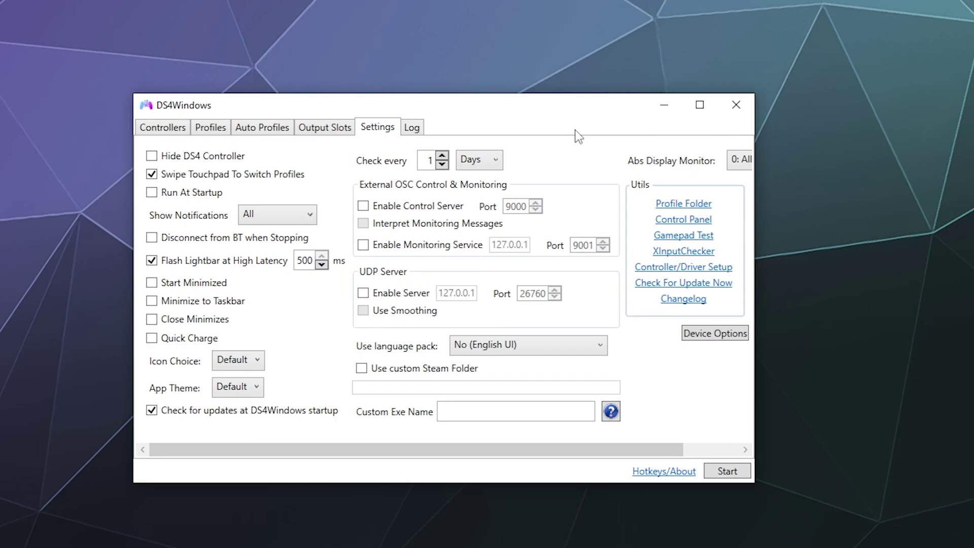
- Switch to the Controllers tab, which lists no controllers connected (Max 8)
click(161, 135)
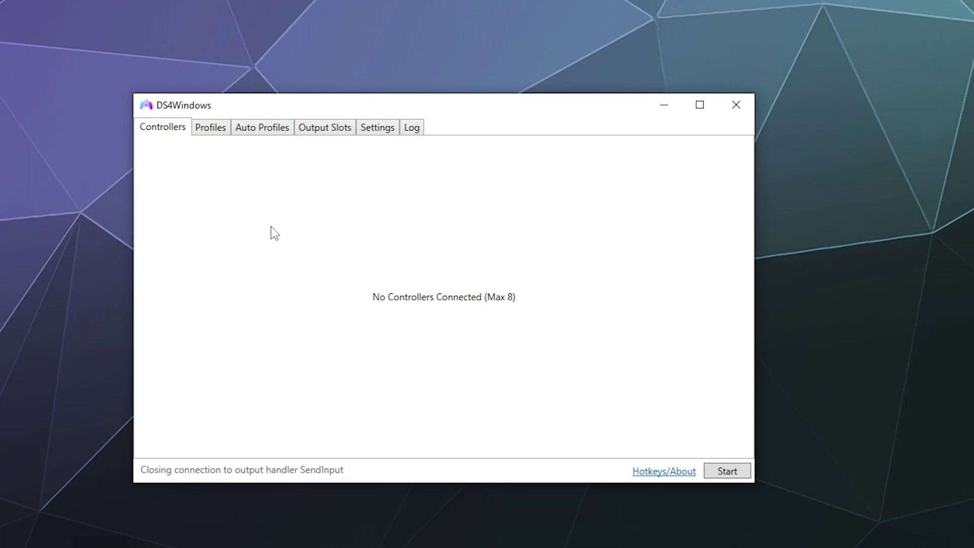
- Start the DS4Windows service so both Joy-Cons connect over USB on the Default profile
click(722, 473)
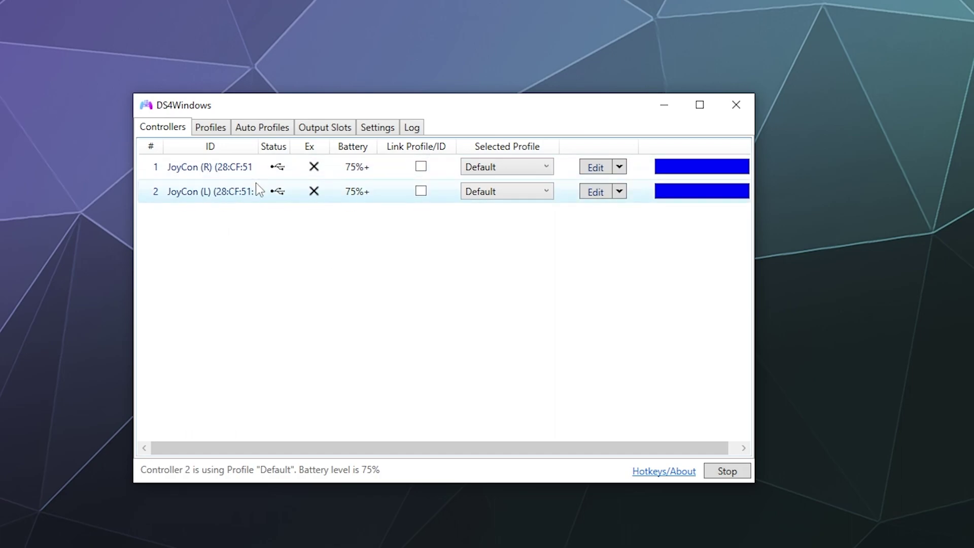
- Open the first Joy-Con's Default profile in the profile editor
click(600, 169)
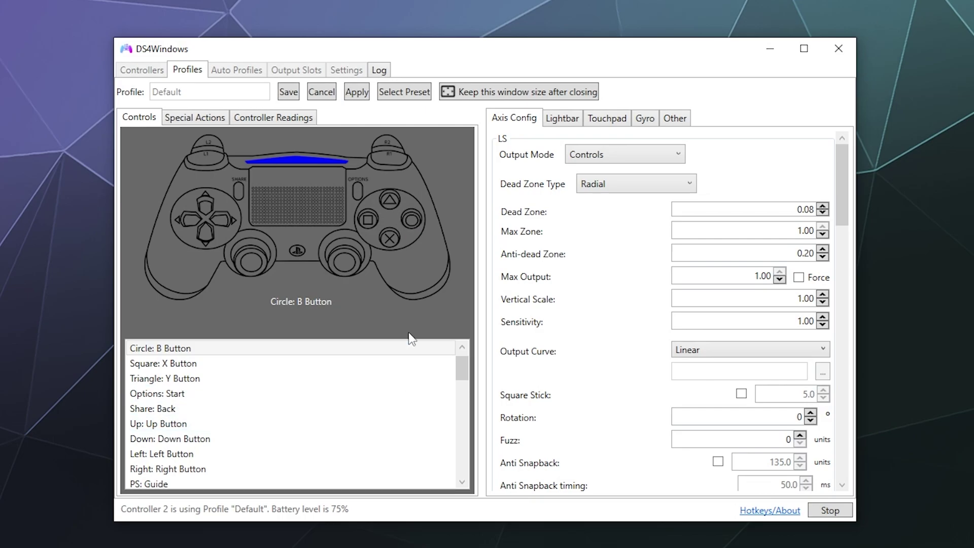
click(412, 222)
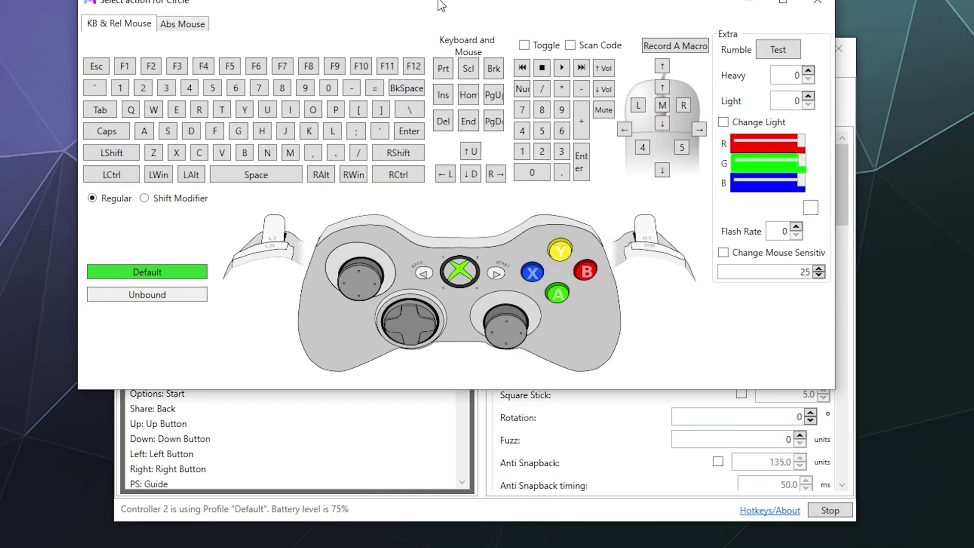
drag(442, 5, 423, 63)
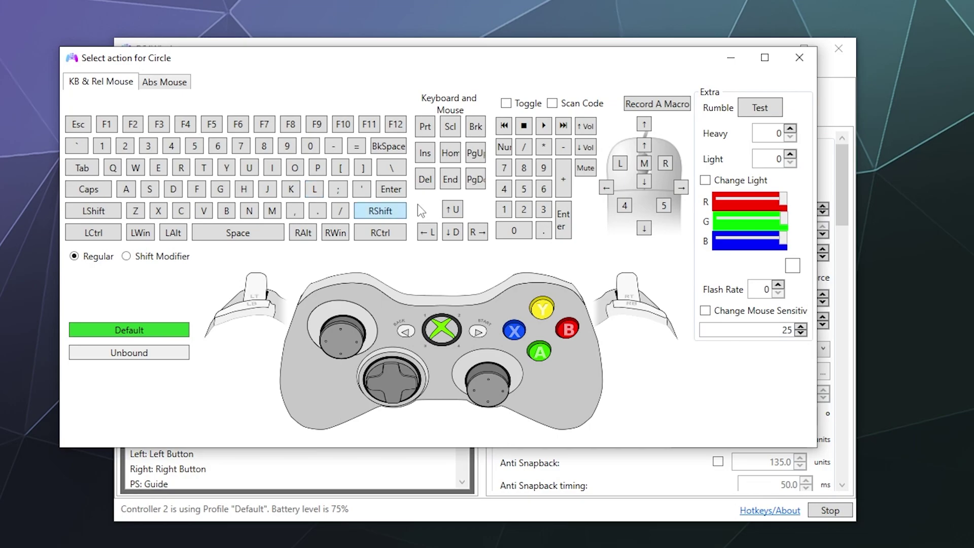
click(797, 59)
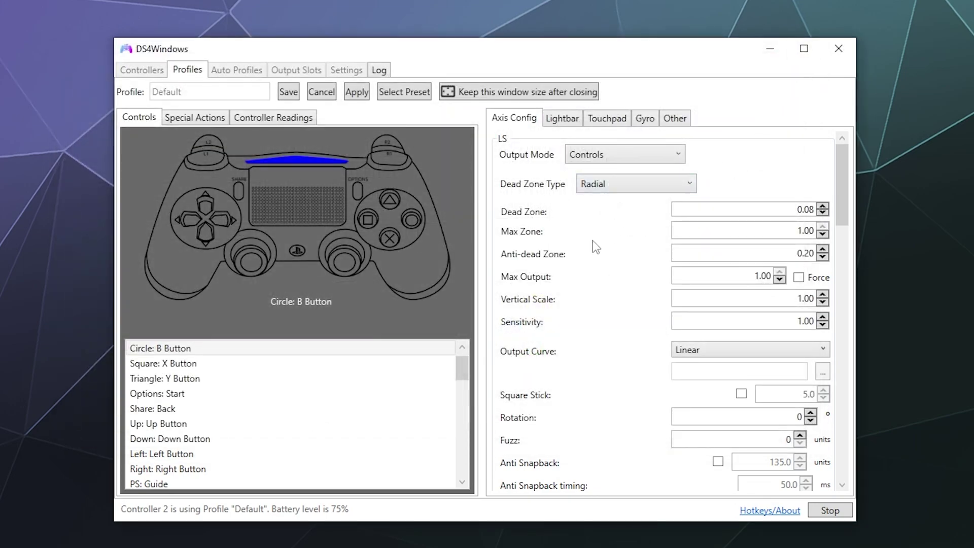
click(413, 219)
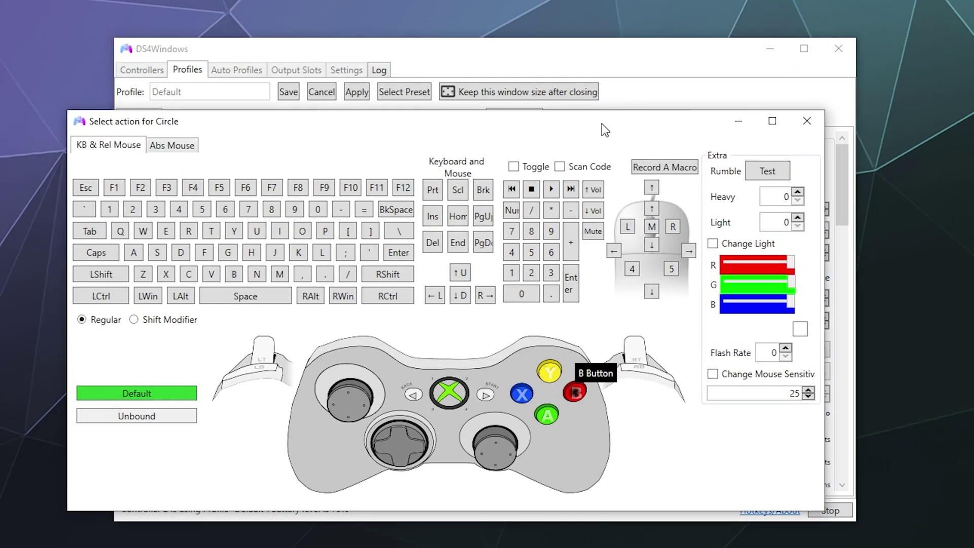
drag(602, 124, 614, 96)
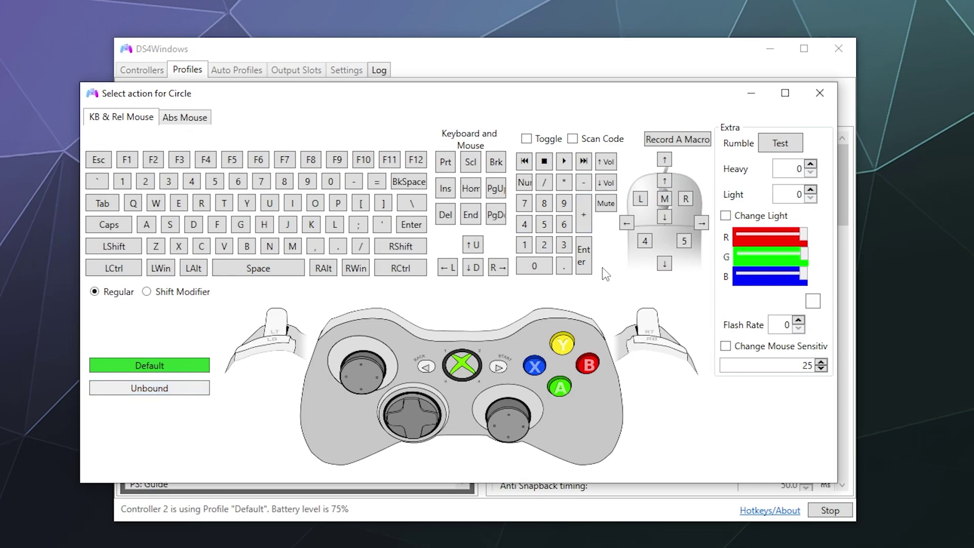
click(807, 97)
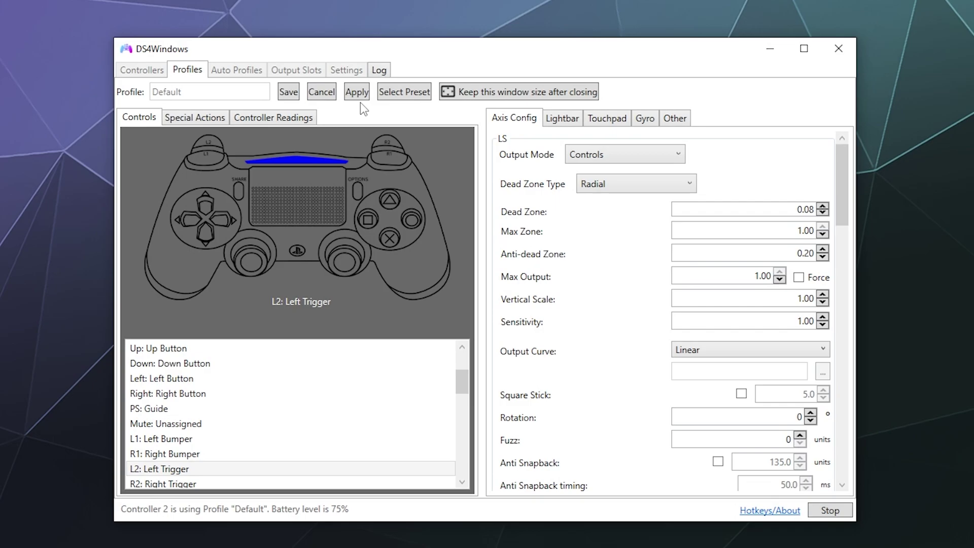
- Cancel the profile editor without saving to return to the Controllers tab
click(322, 93)
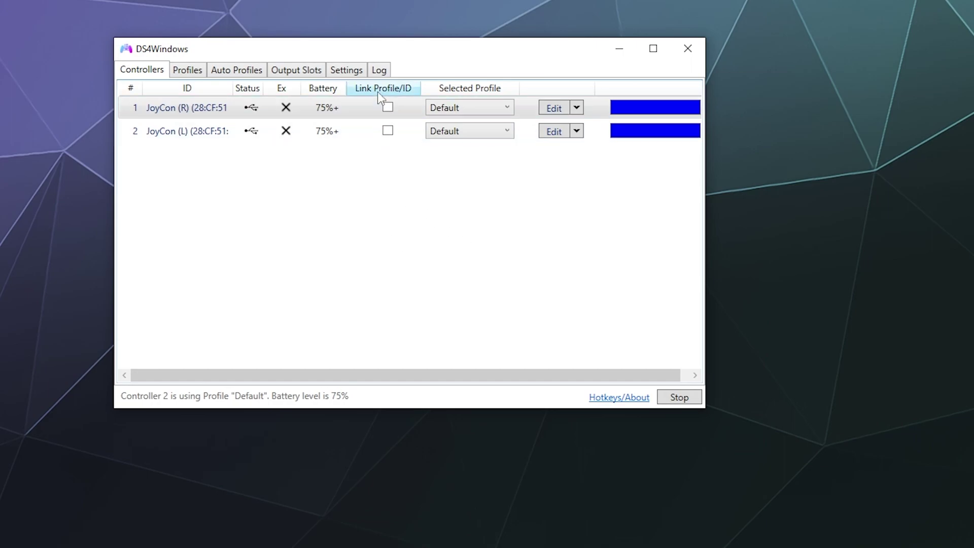
- Switch to the Settings tab to view the program options
click(352, 72)
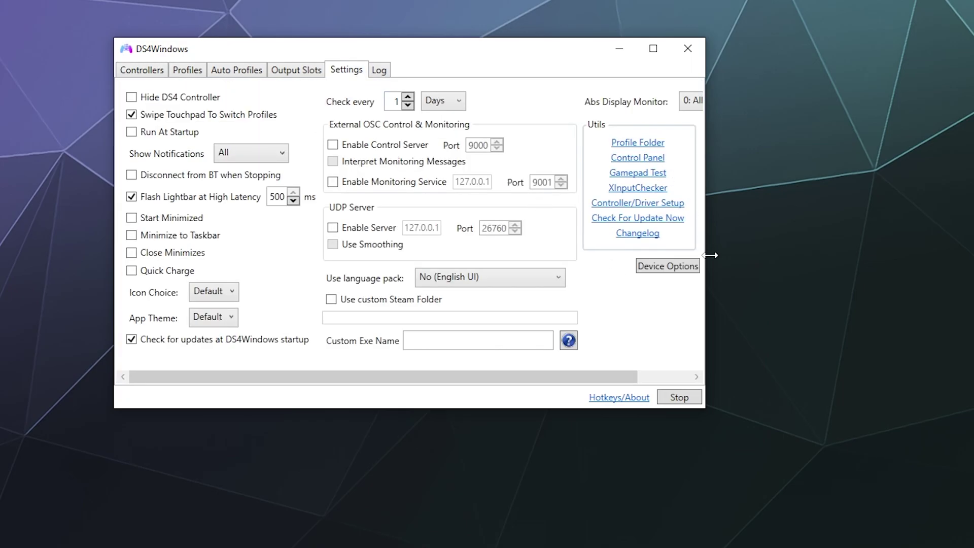
- Open Device Options and move the Controller Type Options window over the main window
click(655, 269)
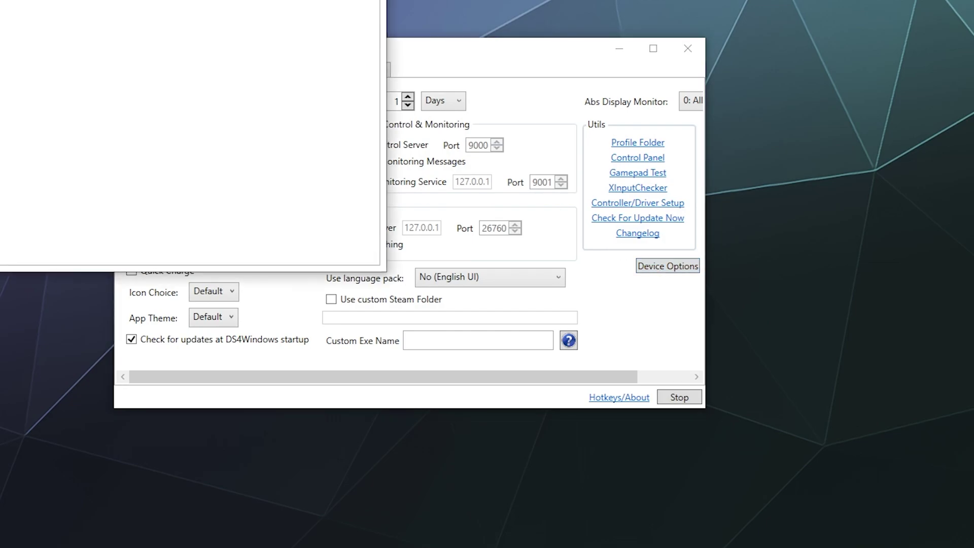
drag(389, 66, 499, 84)
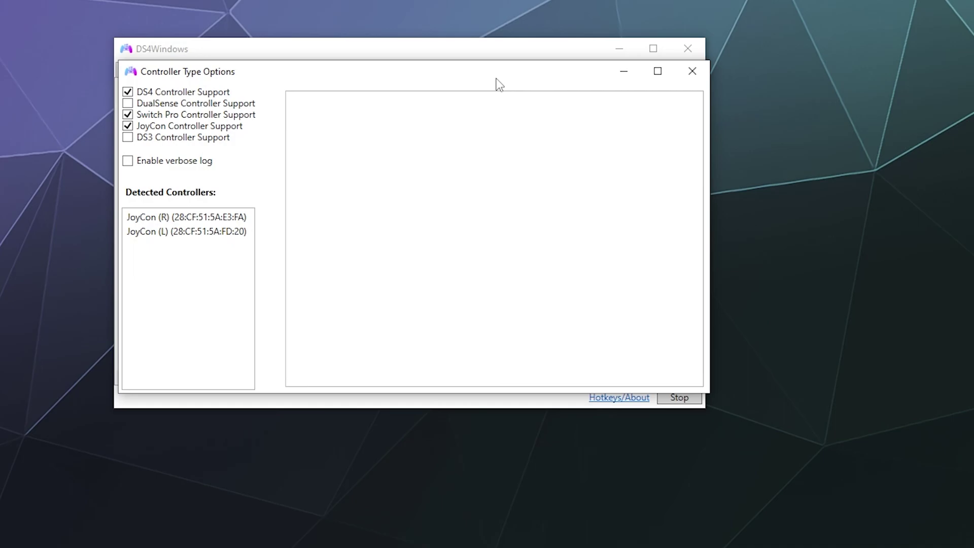
- Close Controller Type Options and return to the Controllers tab listing both Joy-Cons
click(698, 76)
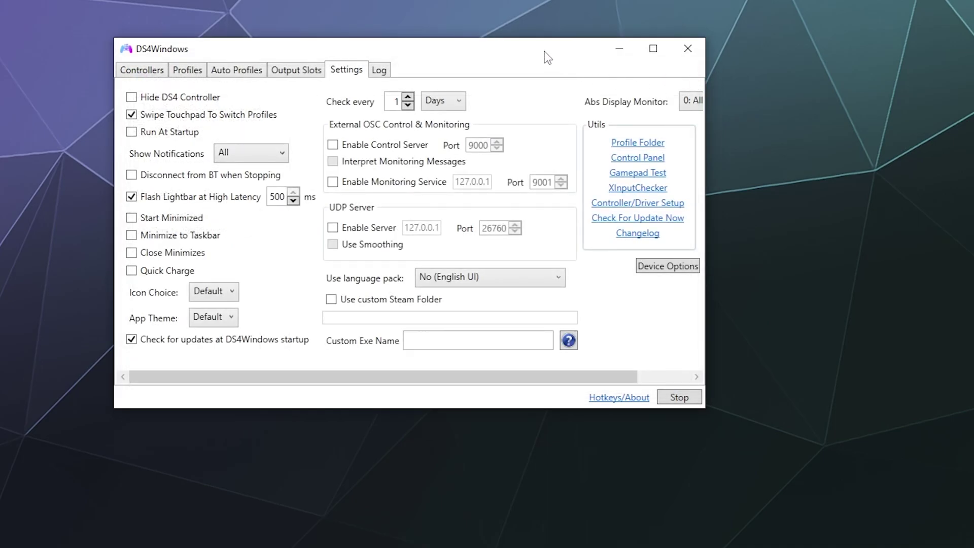
click(147, 71)
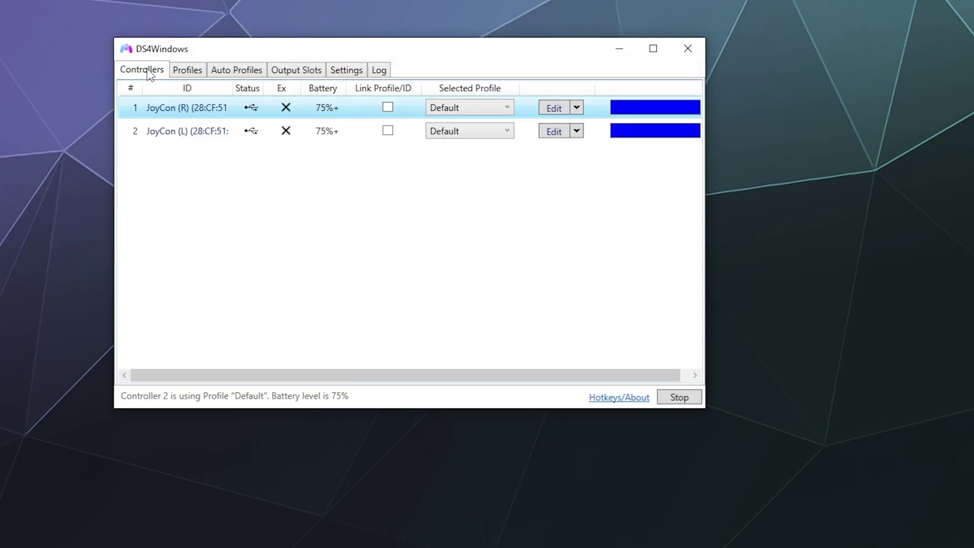